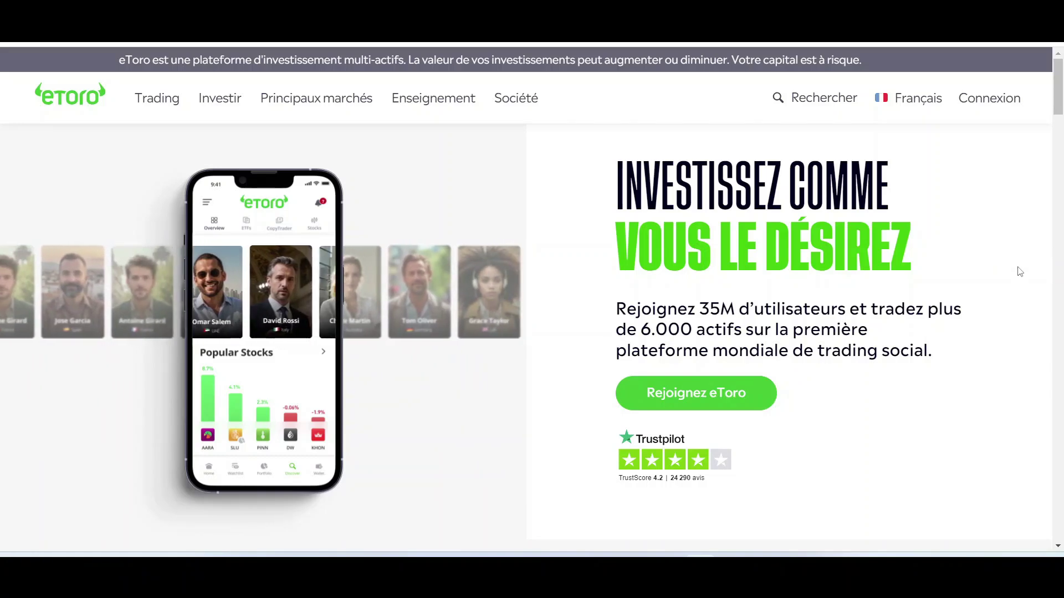
# Register a new account through the sign-up form with both terms accepted, and postpone the e-mail verification
pyautogui.click(688, 399)
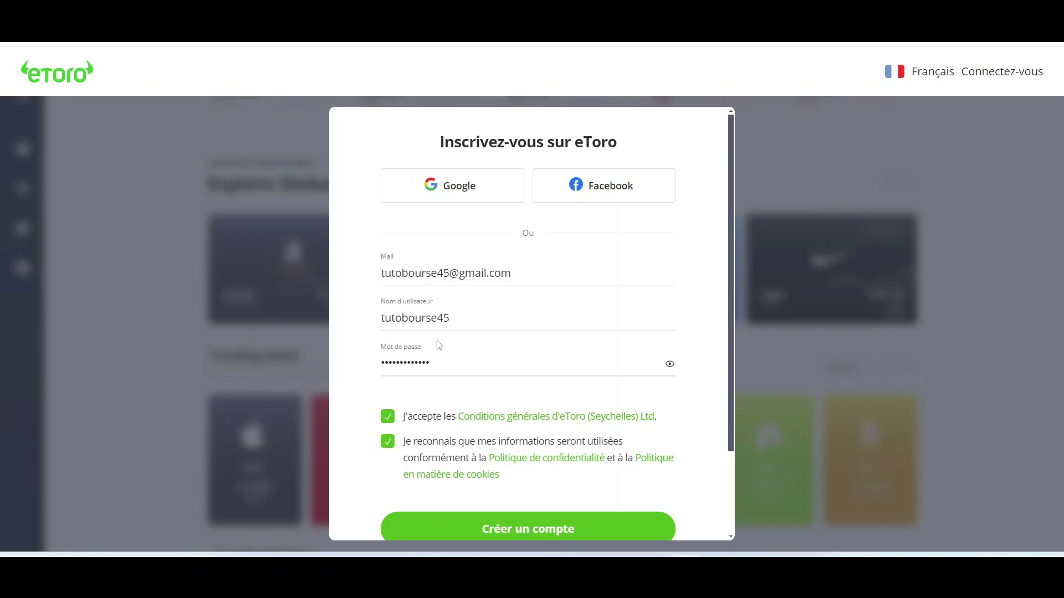
pyautogui.scroll(-1, 466, 371)
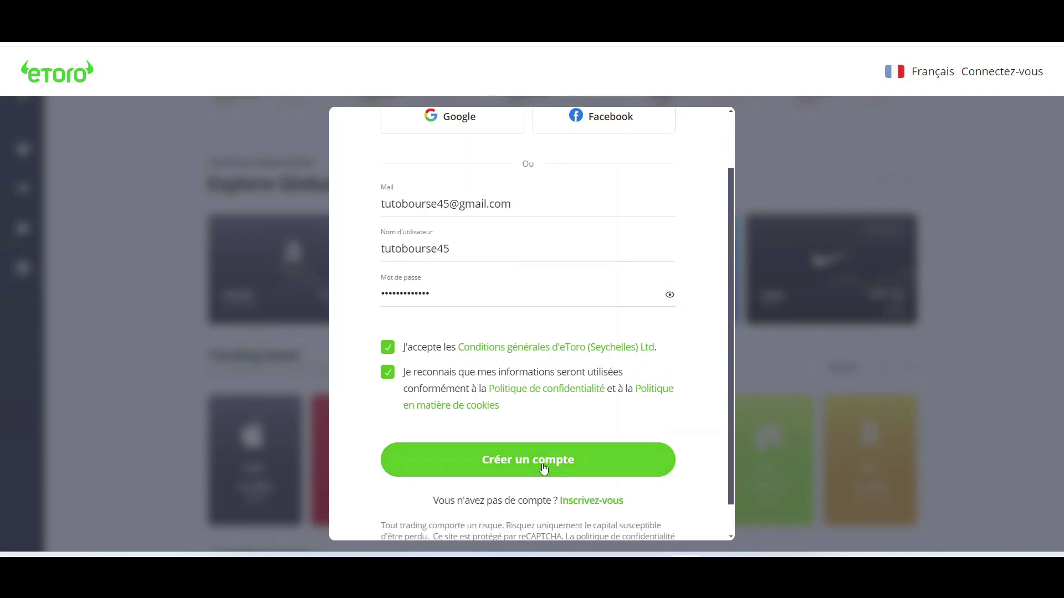
pyautogui.click(543, 469)
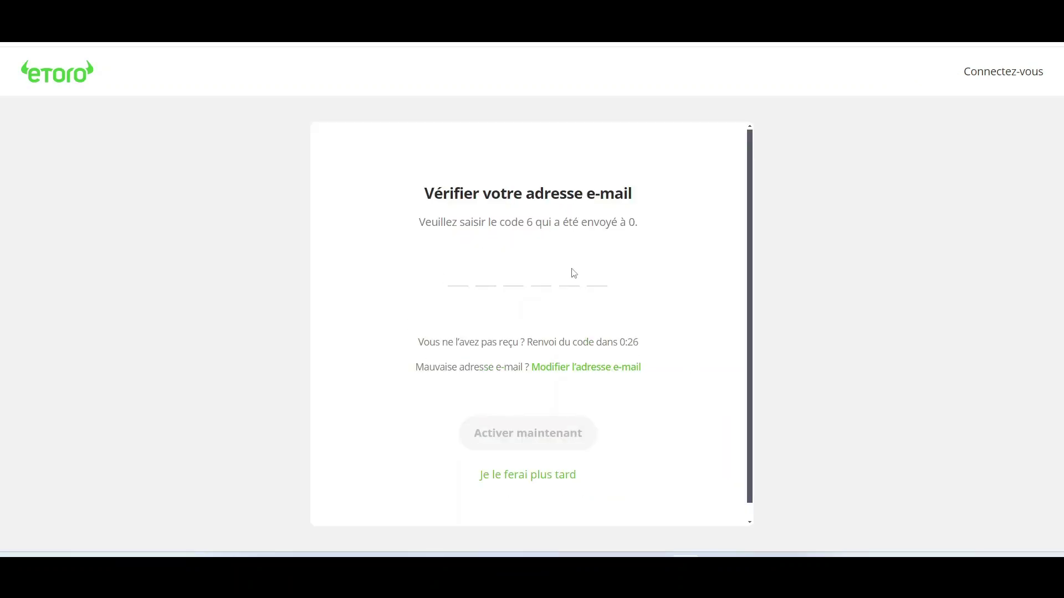
pyautogui.click(510, 478)
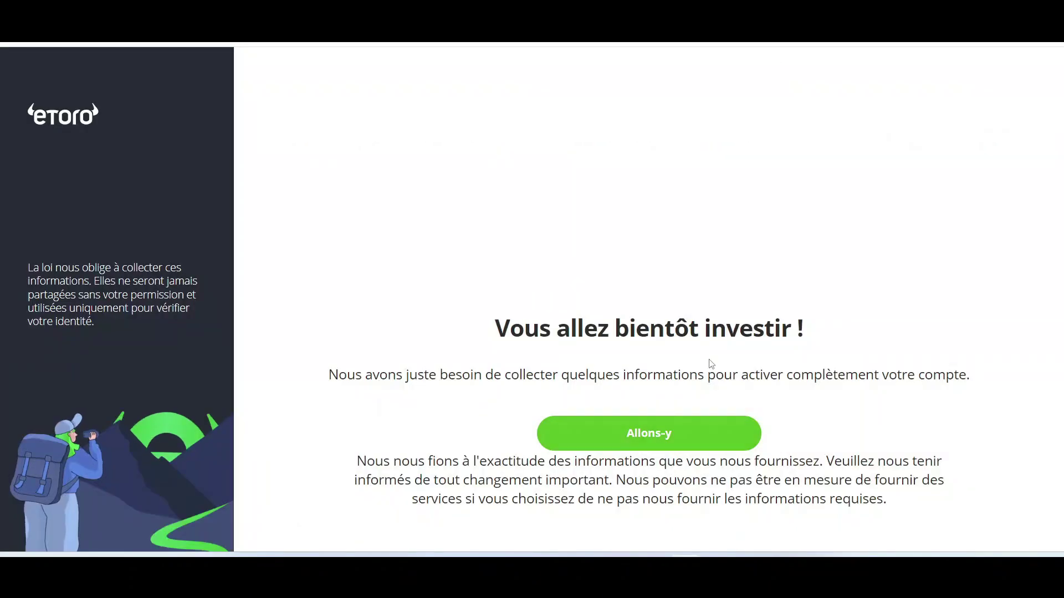
# Start the profile questionnaire, review the legal name, gender and birth date fields, and quit without filling them in
pyautogui.click(757, 431)
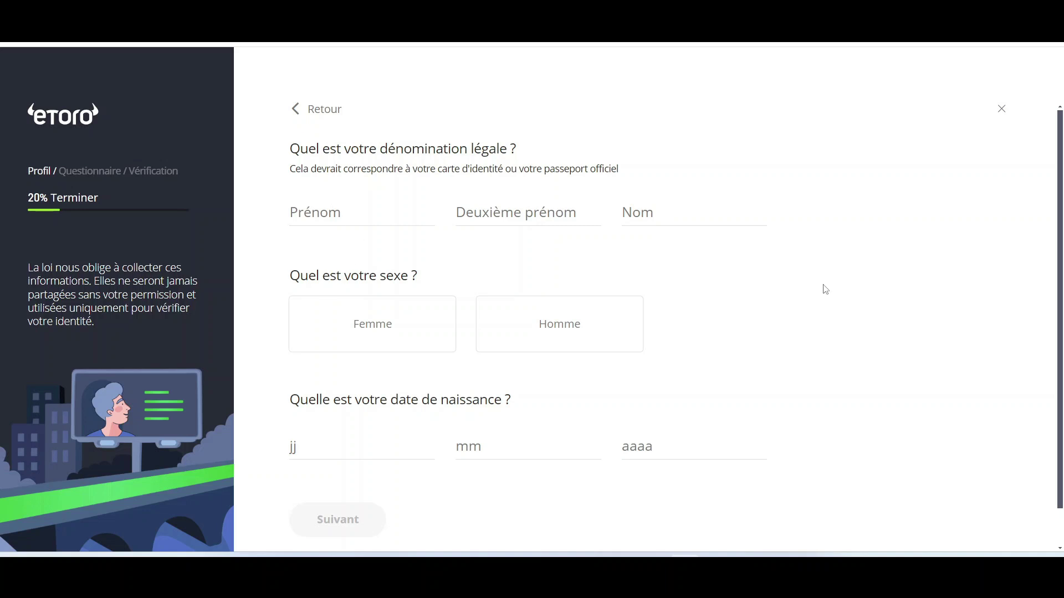
pyautogui.scroll(-1, 510, 498)
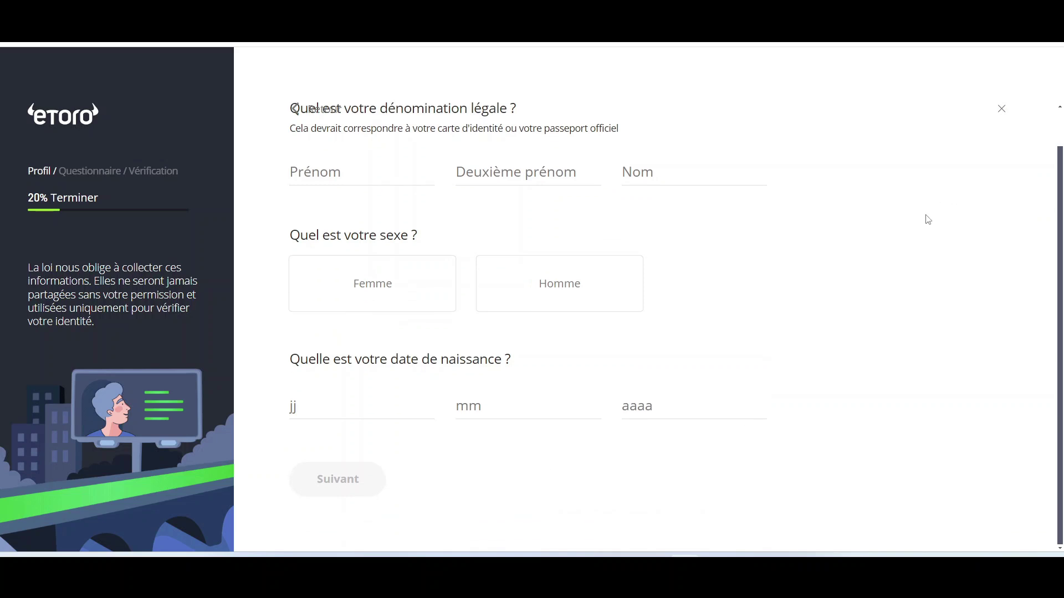
pyautogui.scroll(1, 836, 394)
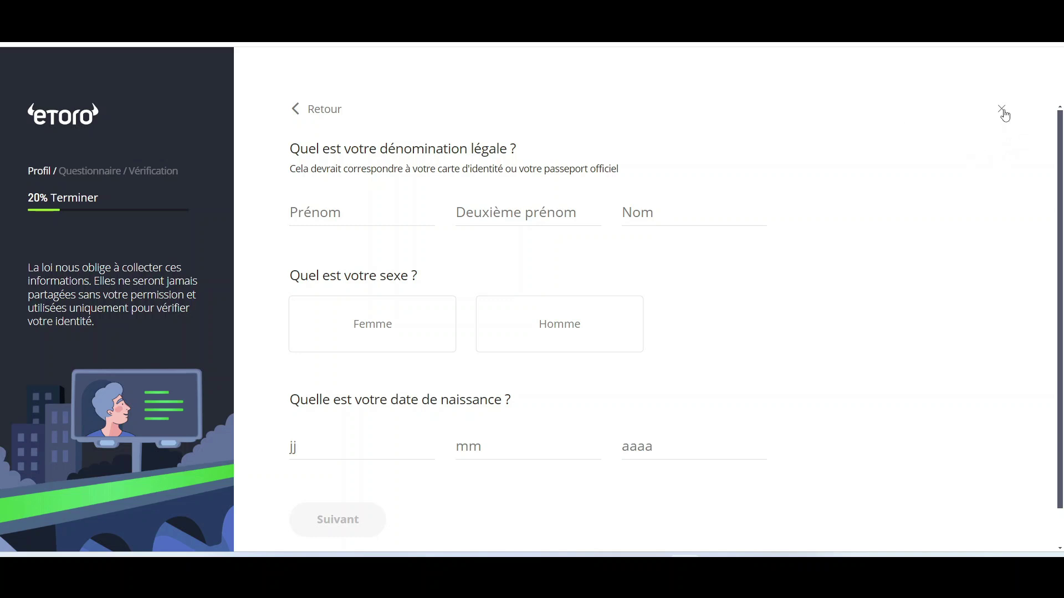
pyautogui.click(1004, 111)
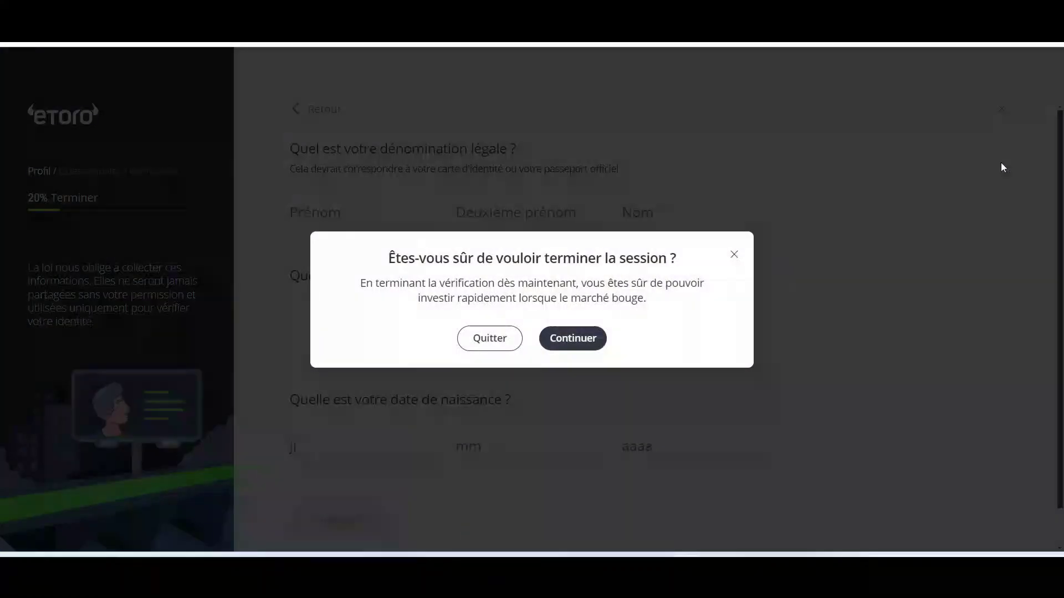
pyautogui.click(514, 349)
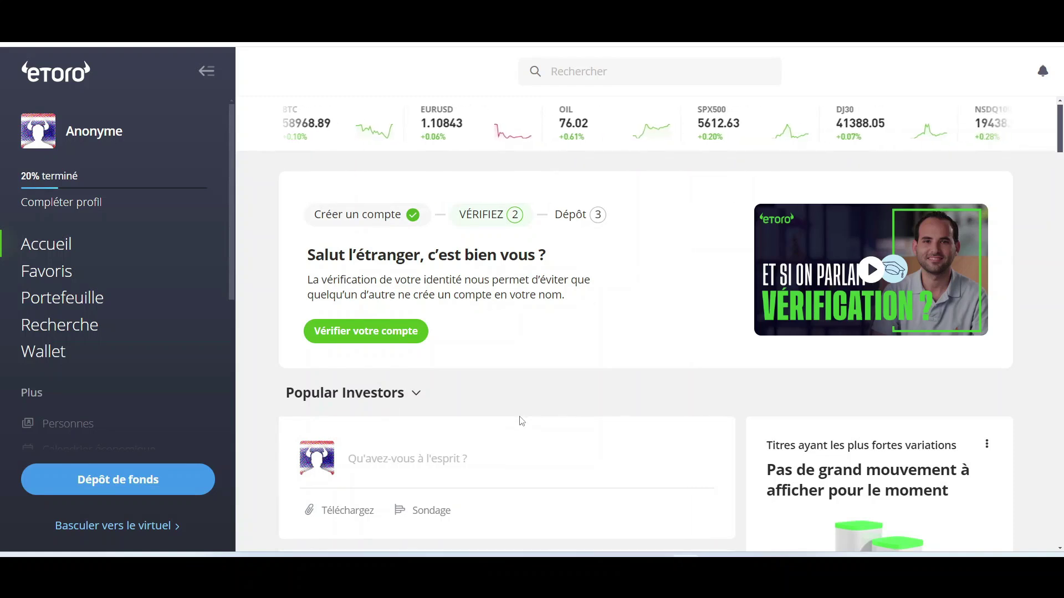
# Look through the home page's market ticker, account verification card and Popular Investors feed
pyautogui.scroll(-15, 521, 421)
pyautogui.scroll(-3, 527, 404)
pyautogui.scroll(20, 734, 334)
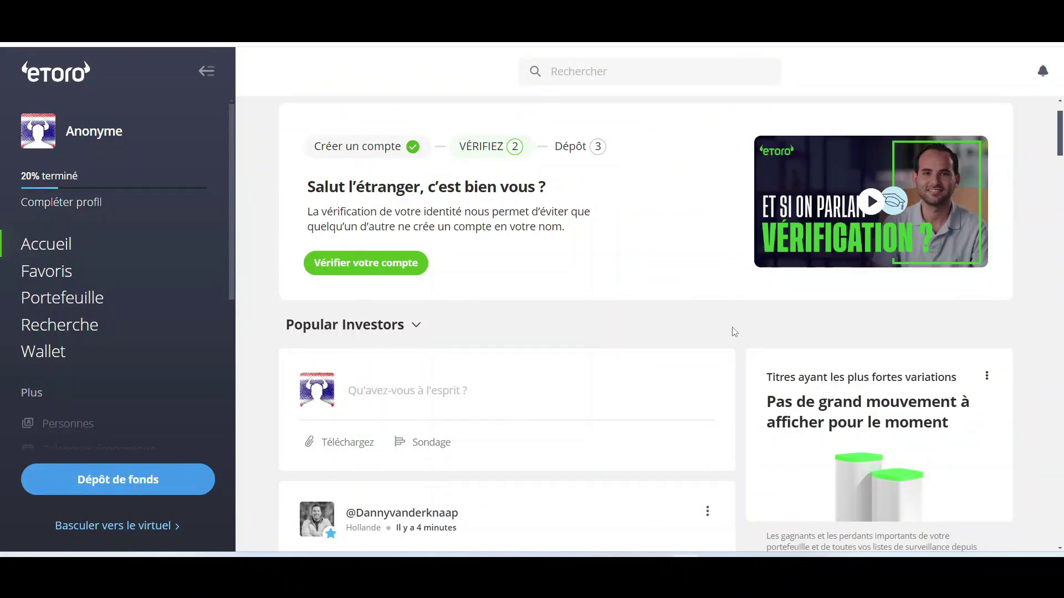
pyautogui.scroll(-1, 734, 332)
pyautogui.scroll(3, 637, 310)
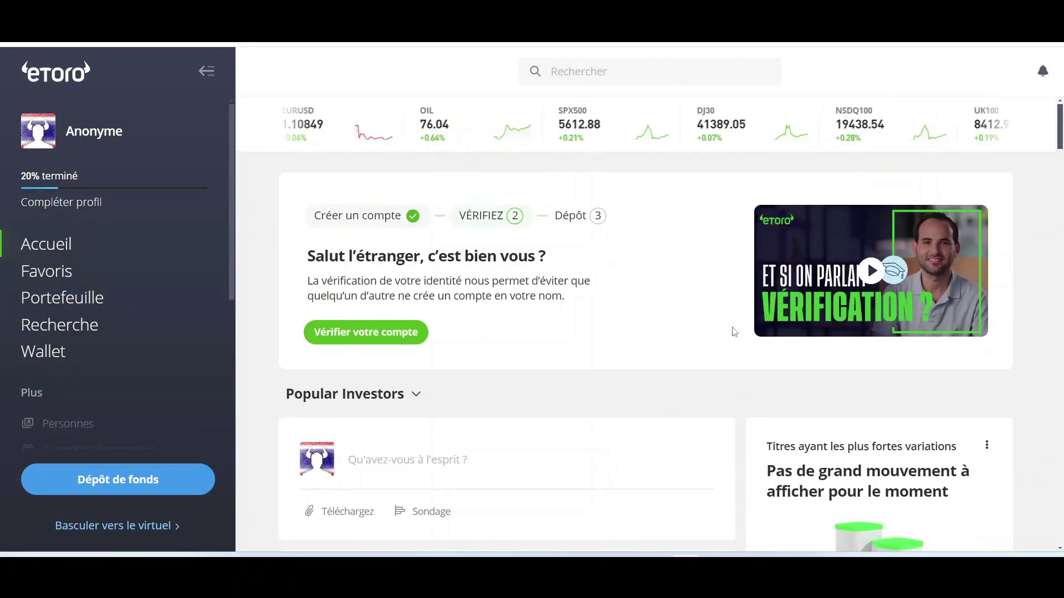
pyautogui.scroll(-3, 531, 284)
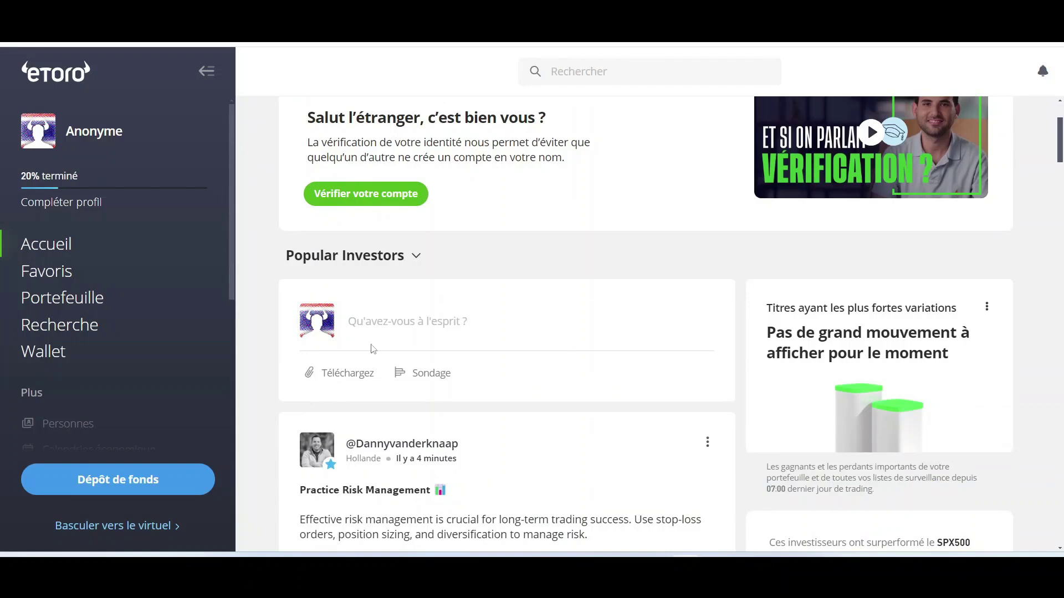
pyautogui.scroll(-5, 434, 378)
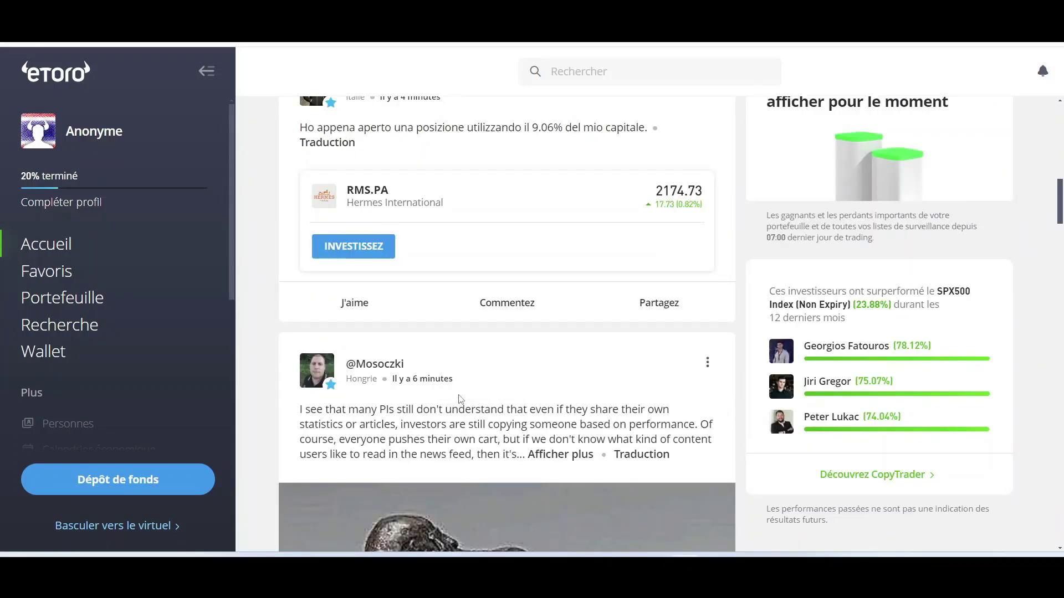
pyautogui.scroll(10, 467, 391)
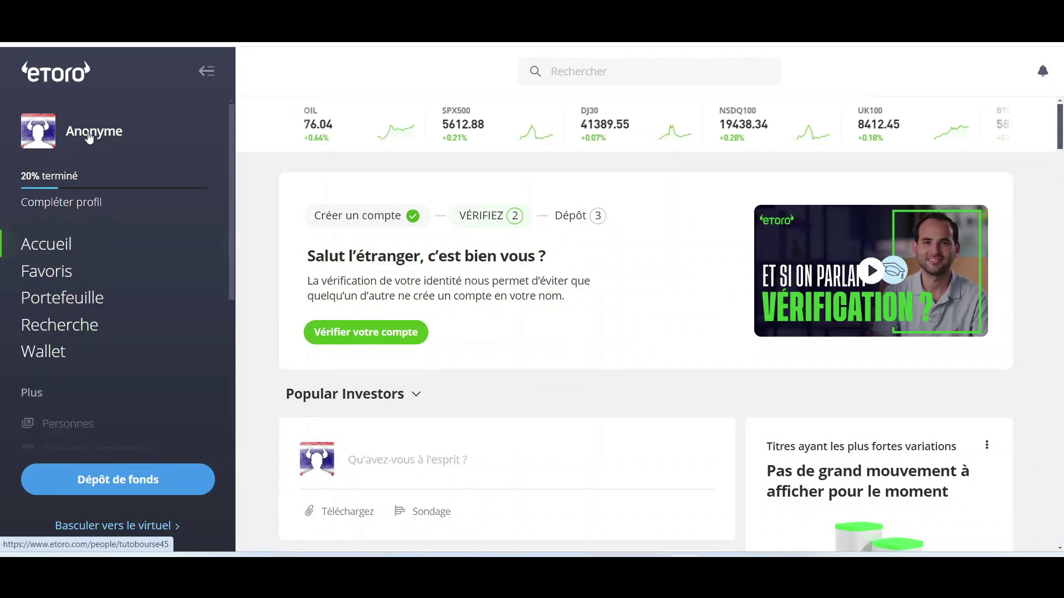
# View the account's own profile overview without adding a biography, and open its statistics
pyautogui.click(96, 135)
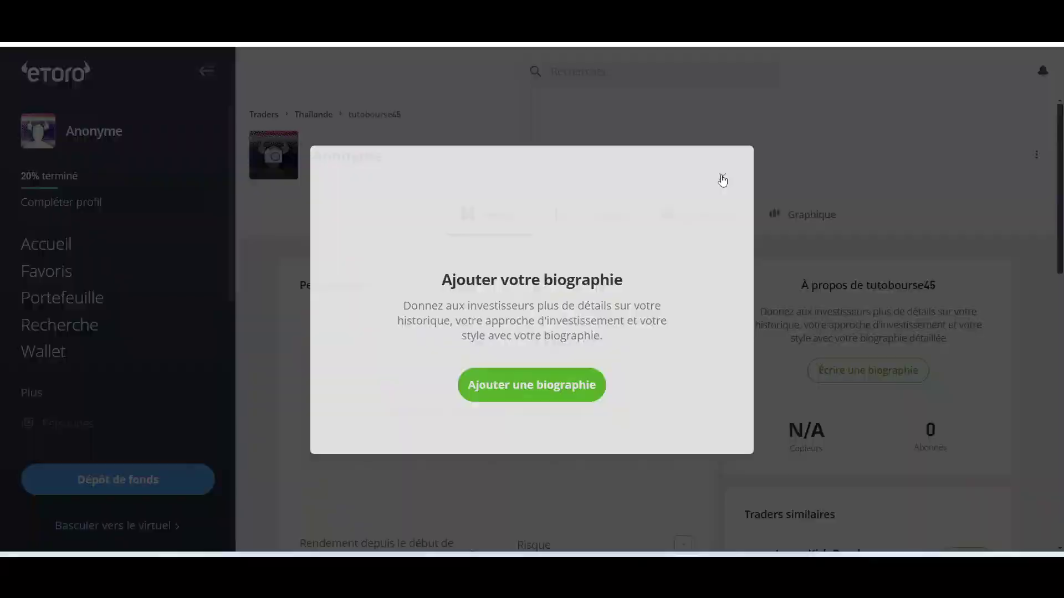
pyautogui.click(723, 179)
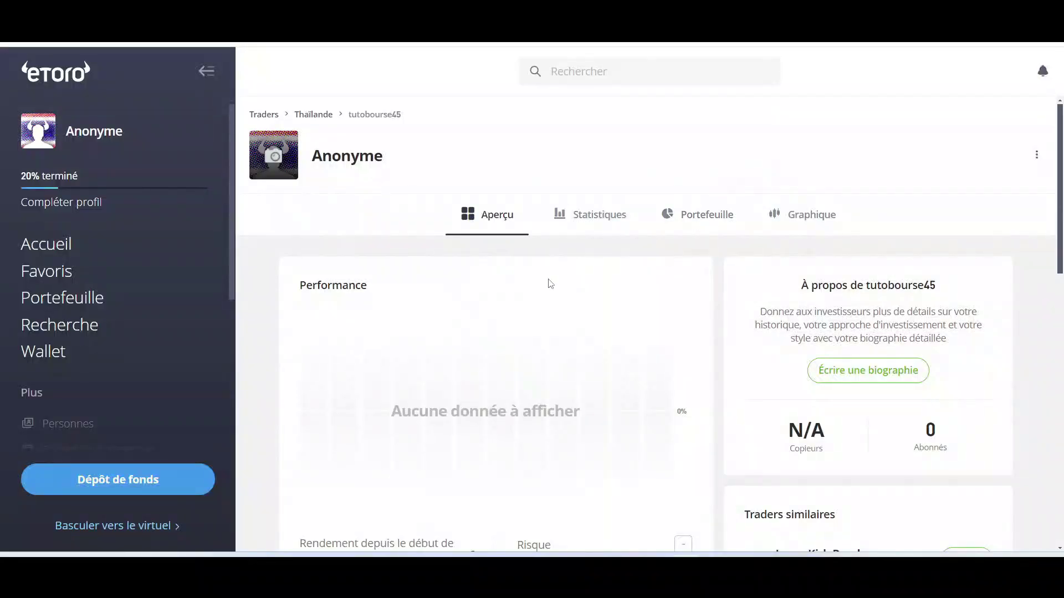
pyautogui.scroll(-10, 404, 387)
pyautogui.scroll(10, 403, 405)
pyautogui.click(594, 222)
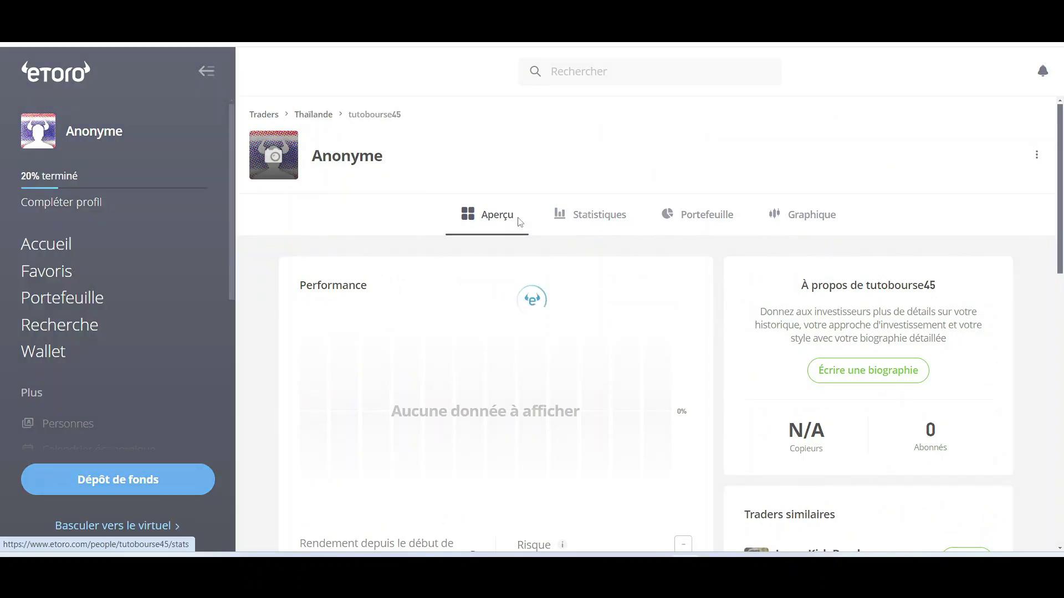
pyautogui.scroll(-1, 753, 354)
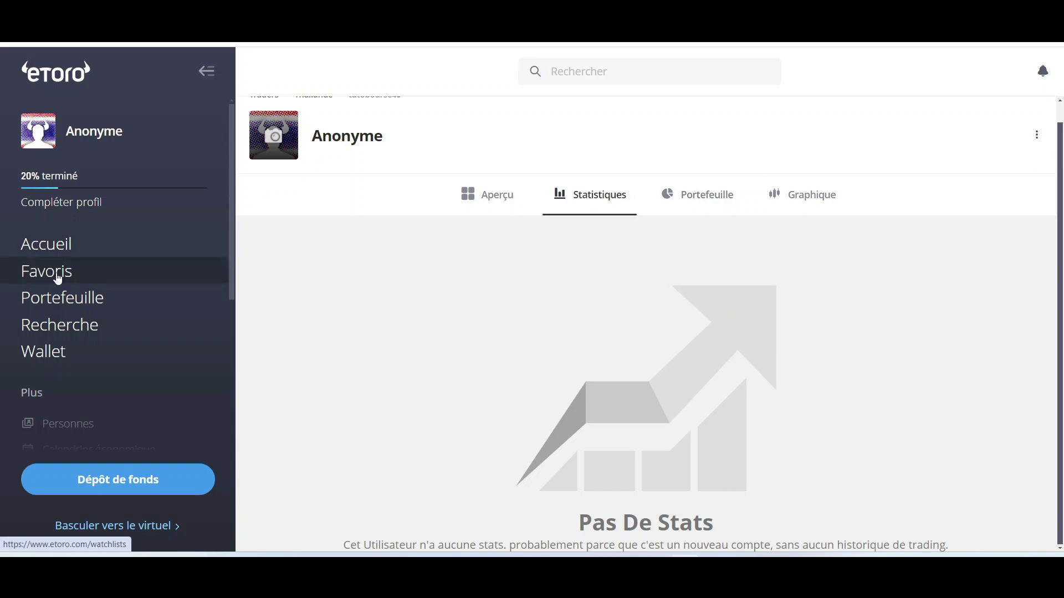
# View the watchlist of favourite markets and the real-money portfolio page
pyautogui.click(53, 274)
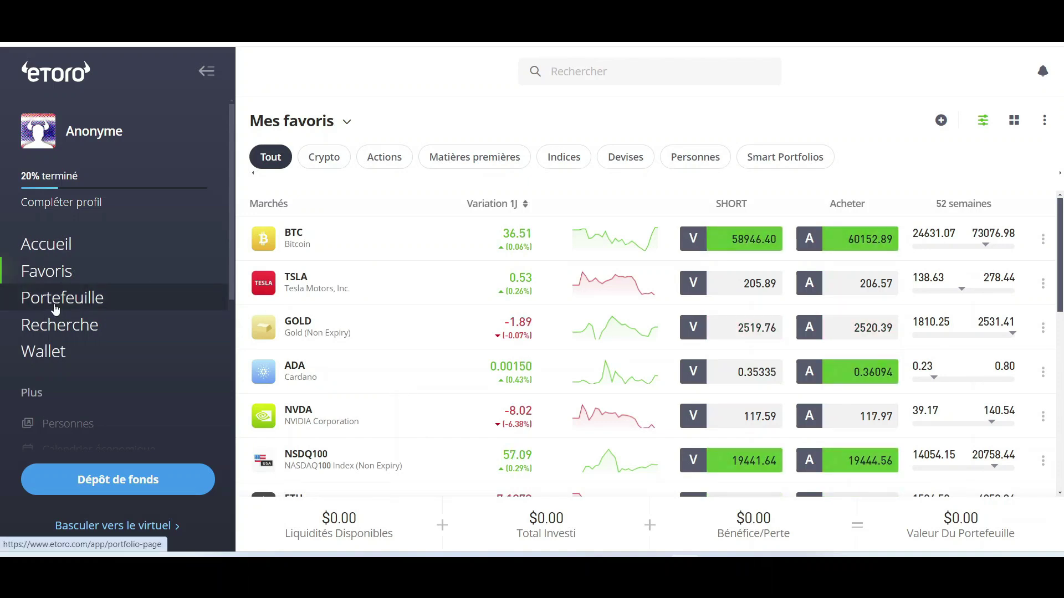
pyautogui.click(83, 306)
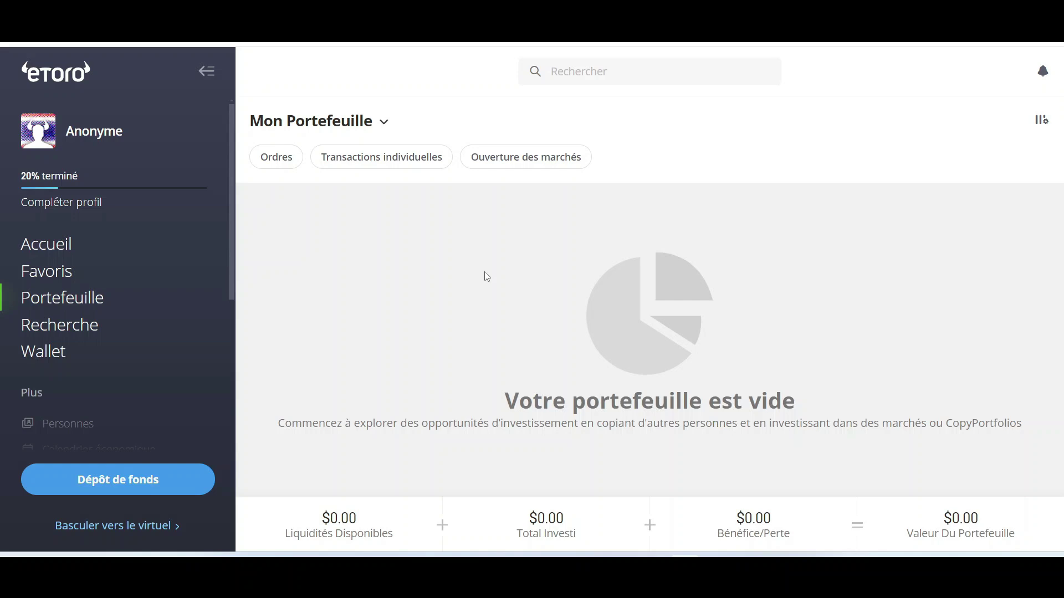
# Browse the market discovery page and the CopyTrader investors page, and review the additional navigation entries
pyautogui.scroll(-1, 83, 266)
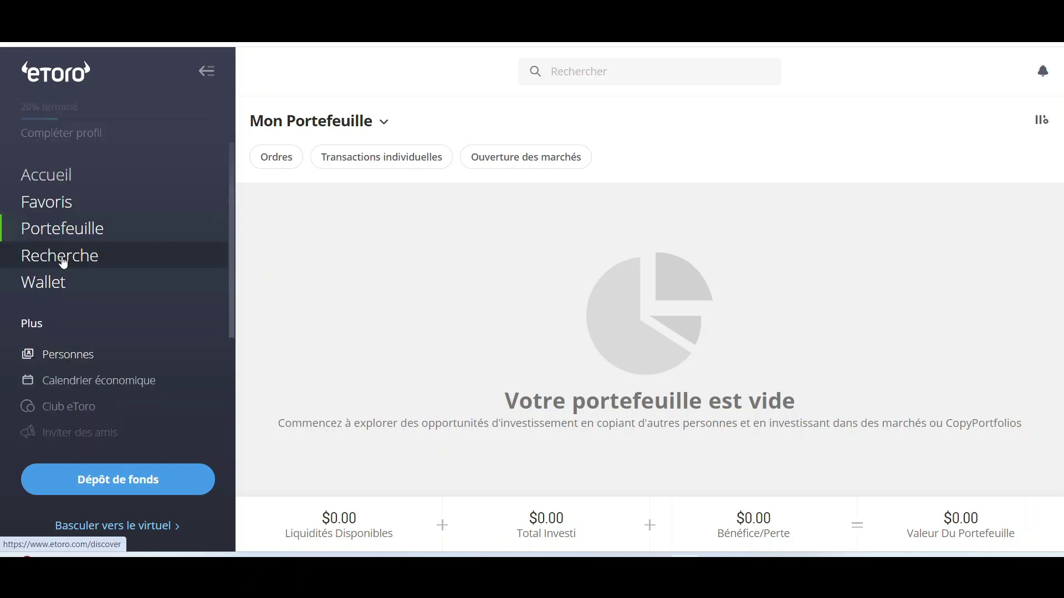
pyautogui.click(85, 257)
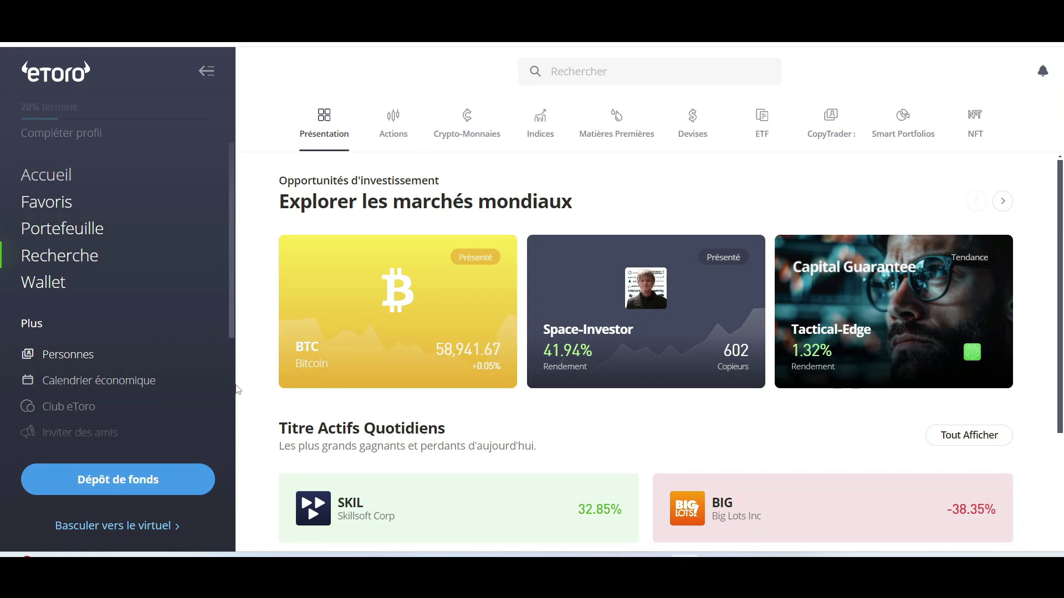
pyautogui.scroll(-2, 100, 317)
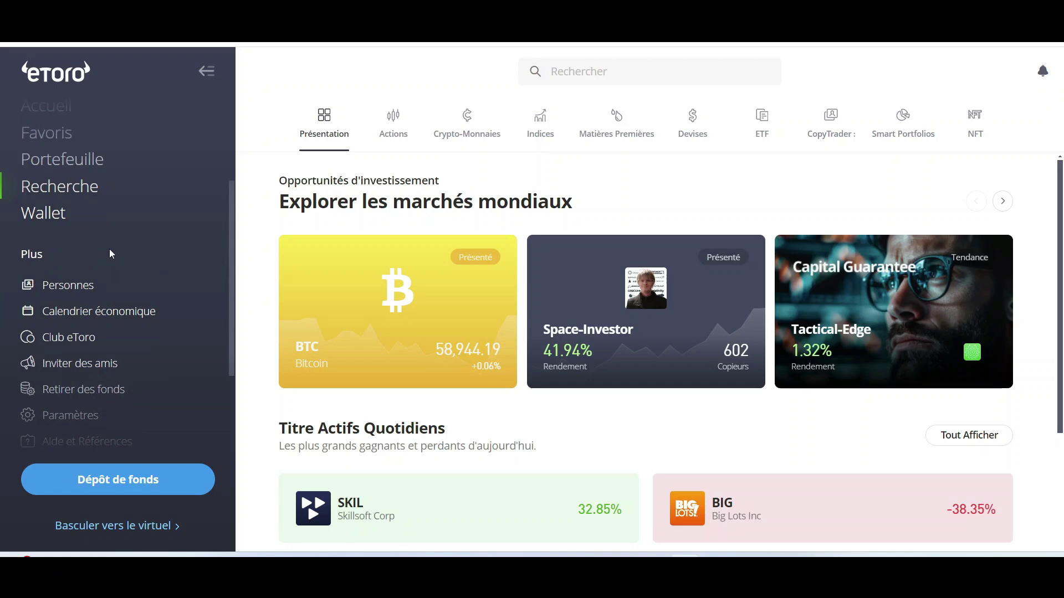
pyautogui.click(77, 287)
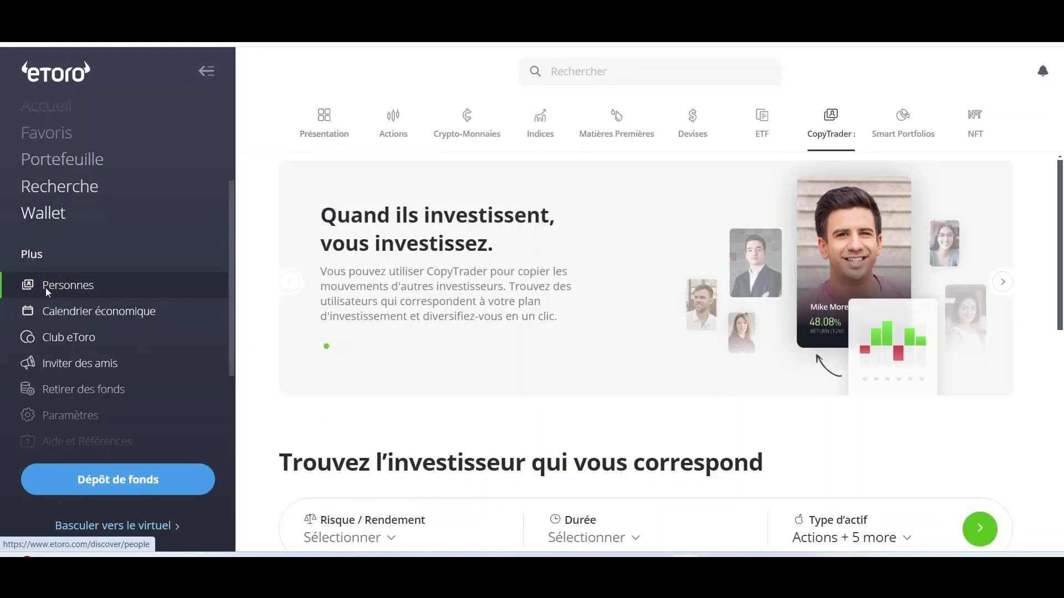
pyautogui.scroll(-2, 114, 287)
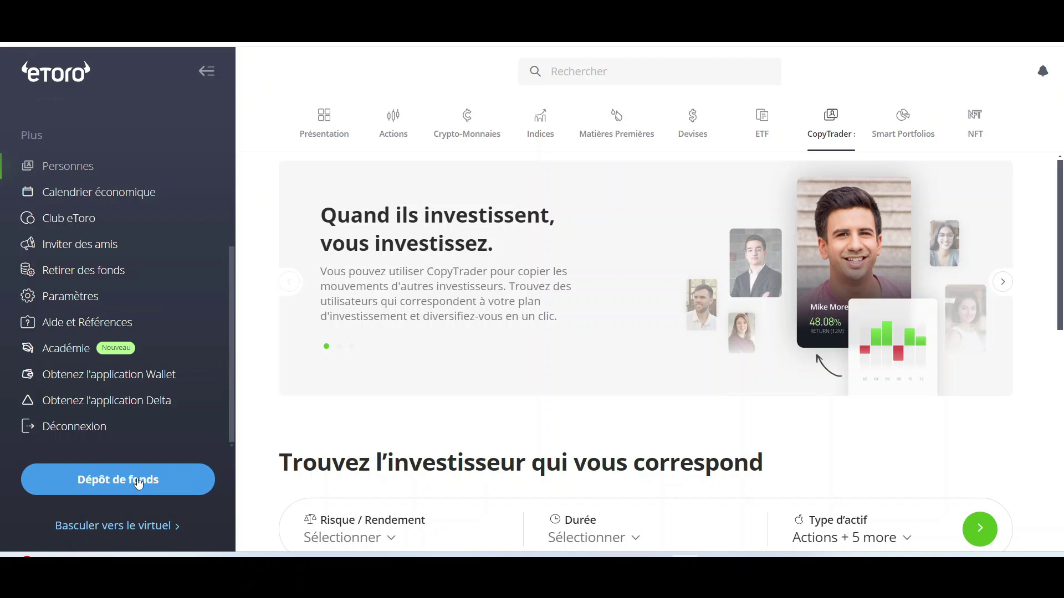
pyautogui.scroll(5, 178, 440)
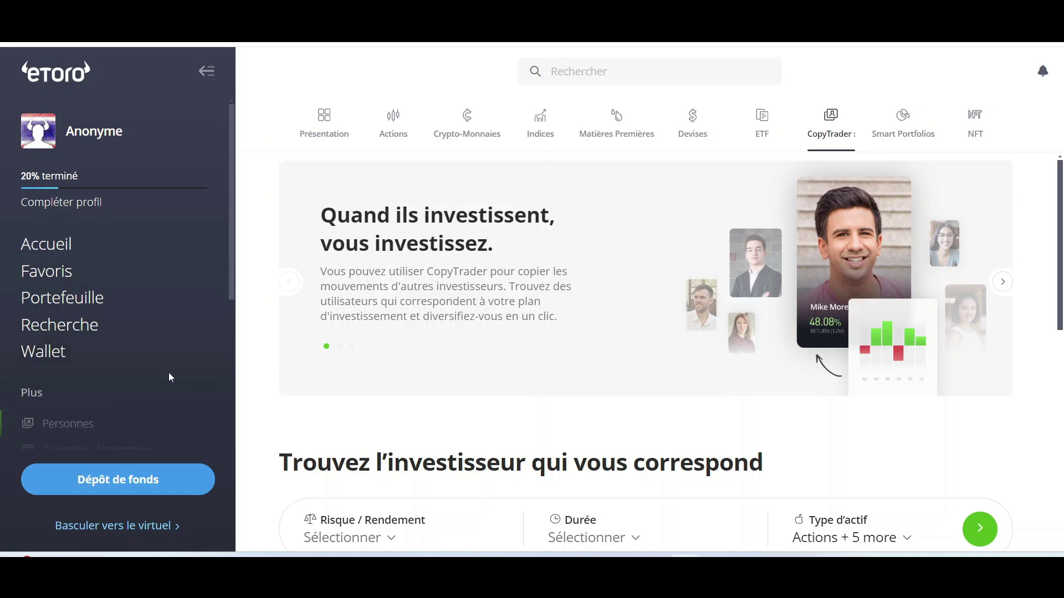
# Return to the portfolio page and switch the account to the virtual portfolio
pyautogui.click(86, 298)
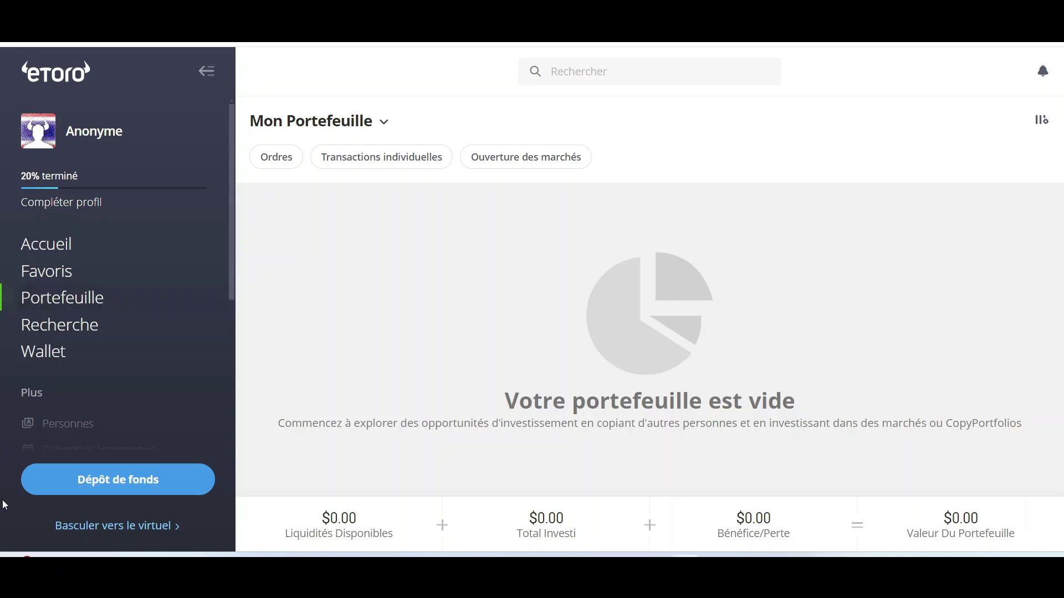
pyautogui.click(116, 527)
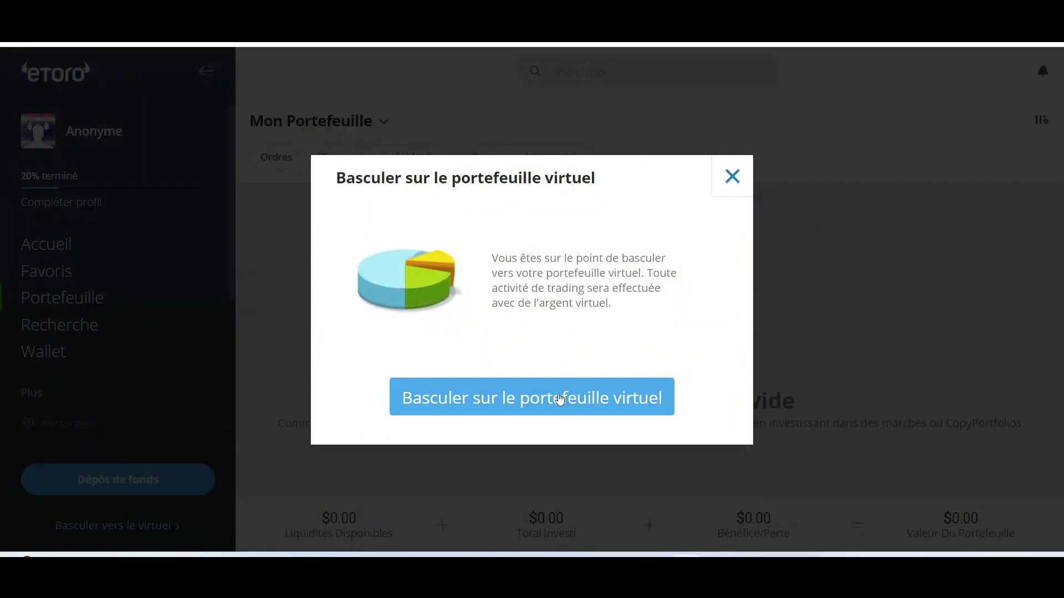
pyautogui.click(560, 399)
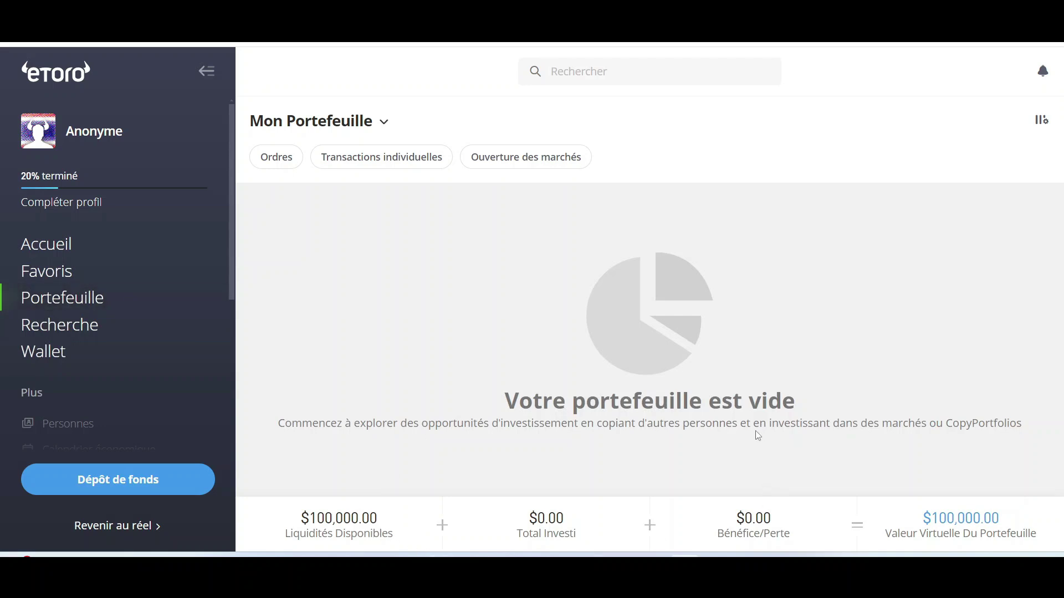
# Open the market discovery page in virtual mode and look through its investment opportunities
pyautogui.scroll(-2, 169, 280)
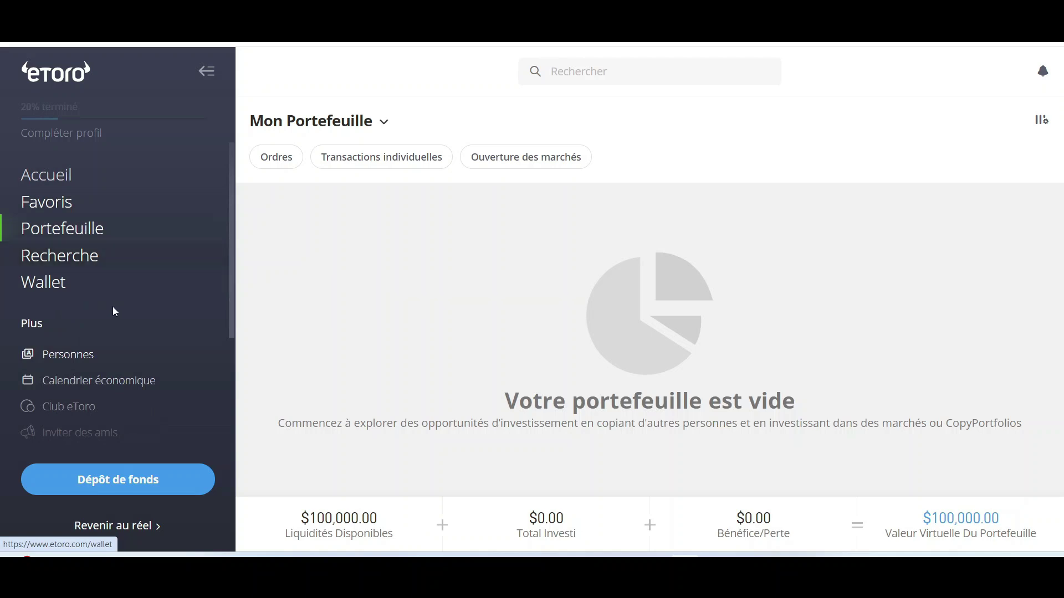
pyautogui.click(63, 261)
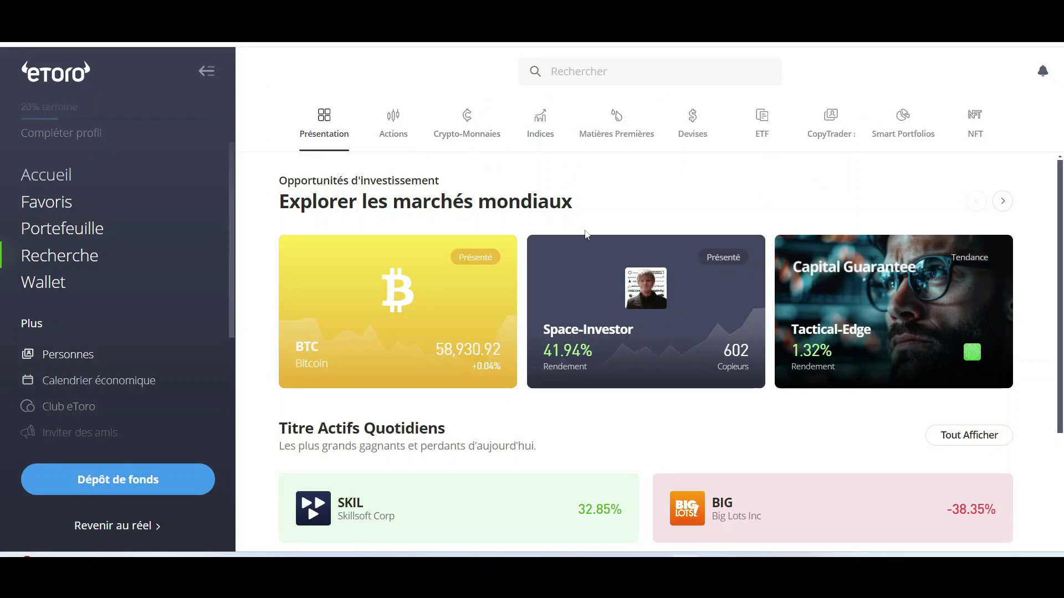
pyautogui.scroll(-5, 351, 351)
pyautogui.scroll(5, 435, 409)
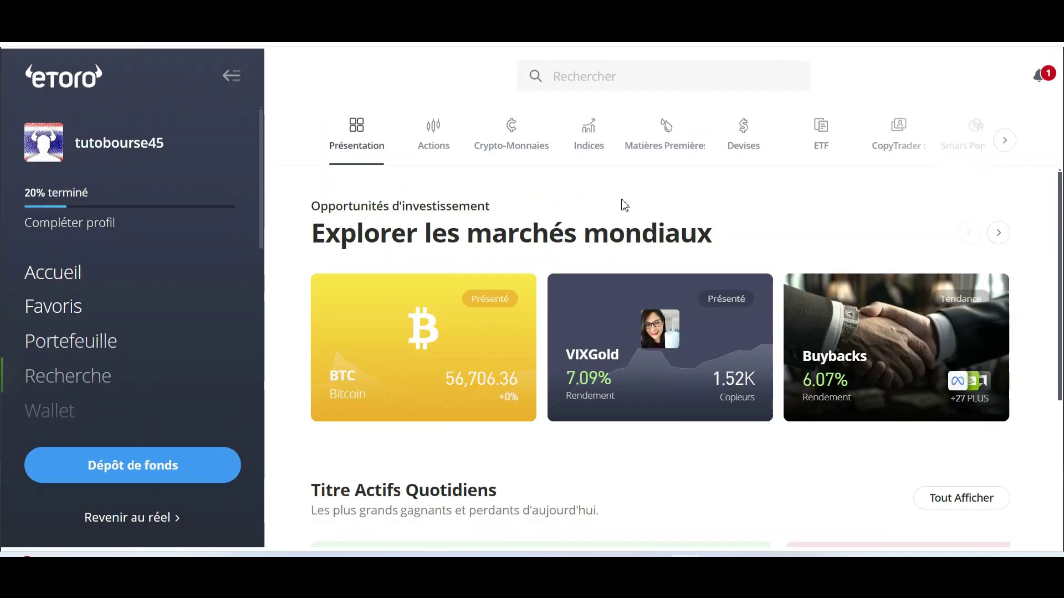
# Search the markets for "LOreal SA"
pyautogui.click(637, 77)
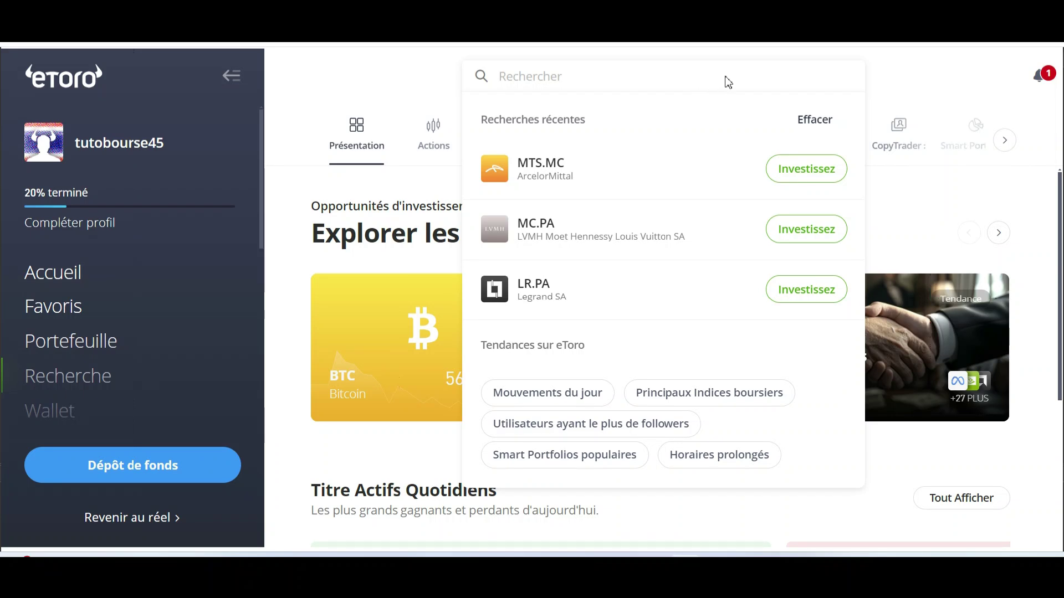
pyautogui.write('LOreal S')
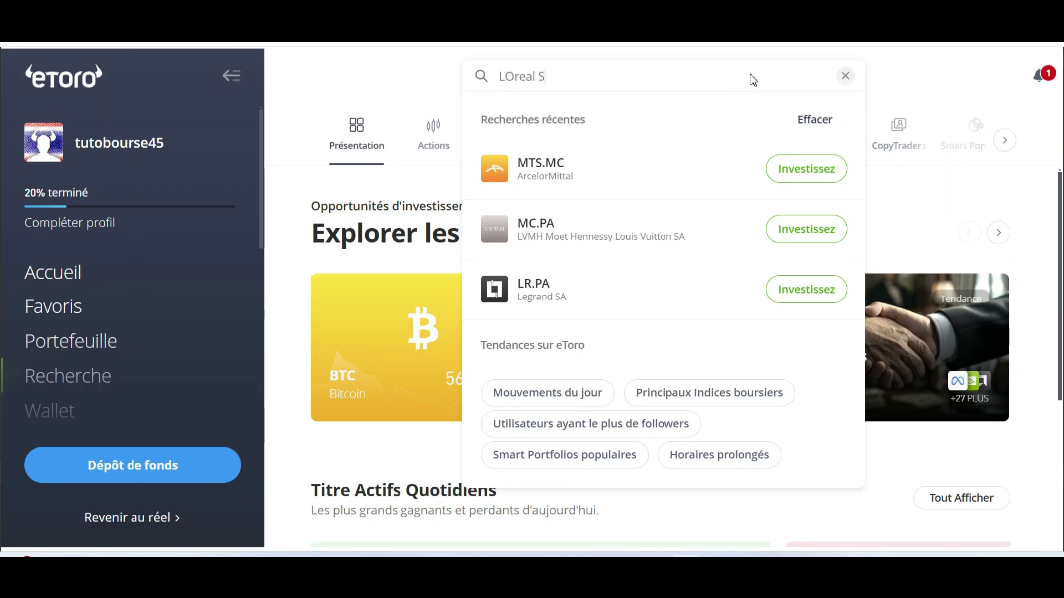
pyautogui.write('A')
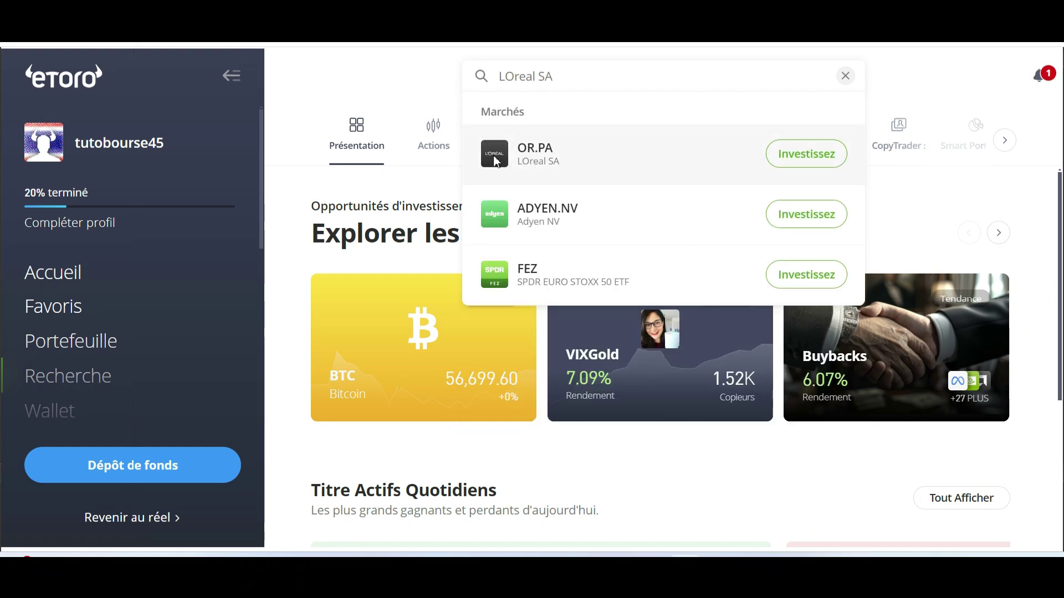
# Open the LOreal SA (OR.PA) stock page and review its overview, from performance and key figures down to the discussions
pyautogui.click(496, 162)
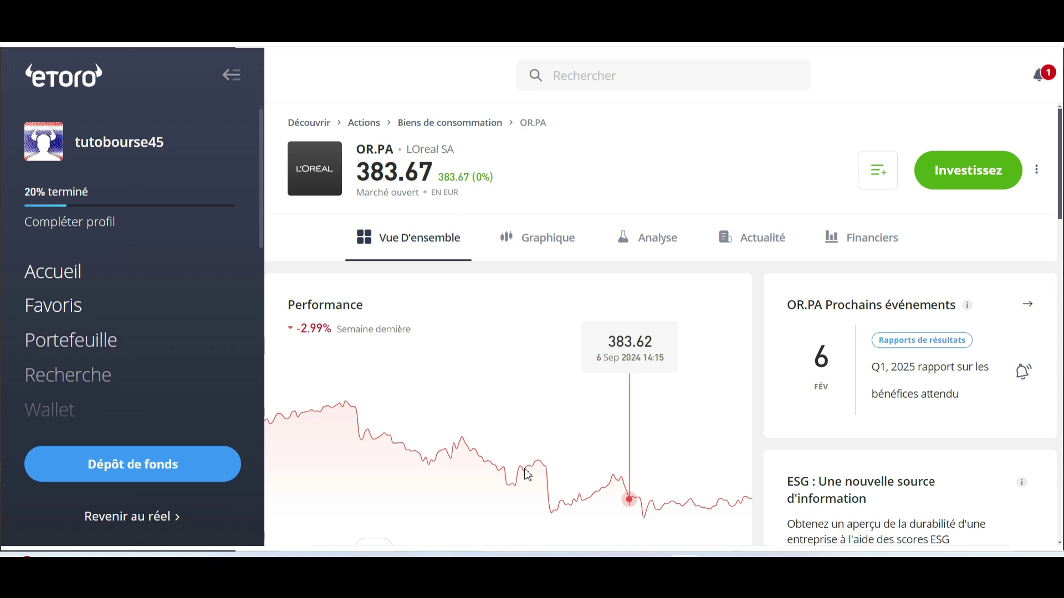
pyautogui.scroll(-6, 527, 476)
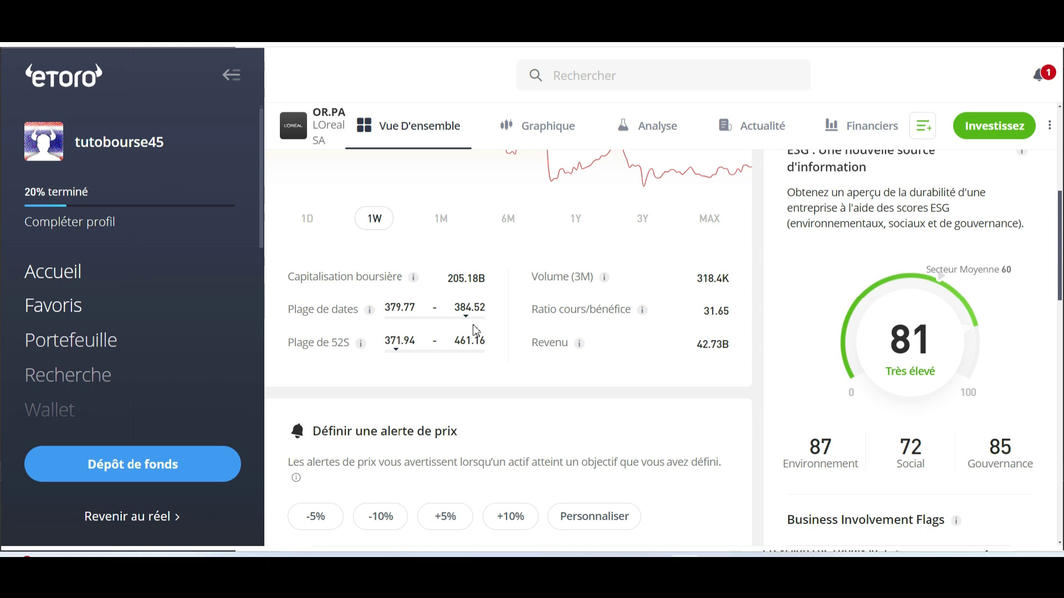
pyautogui.scroll(-10, 476, 331)
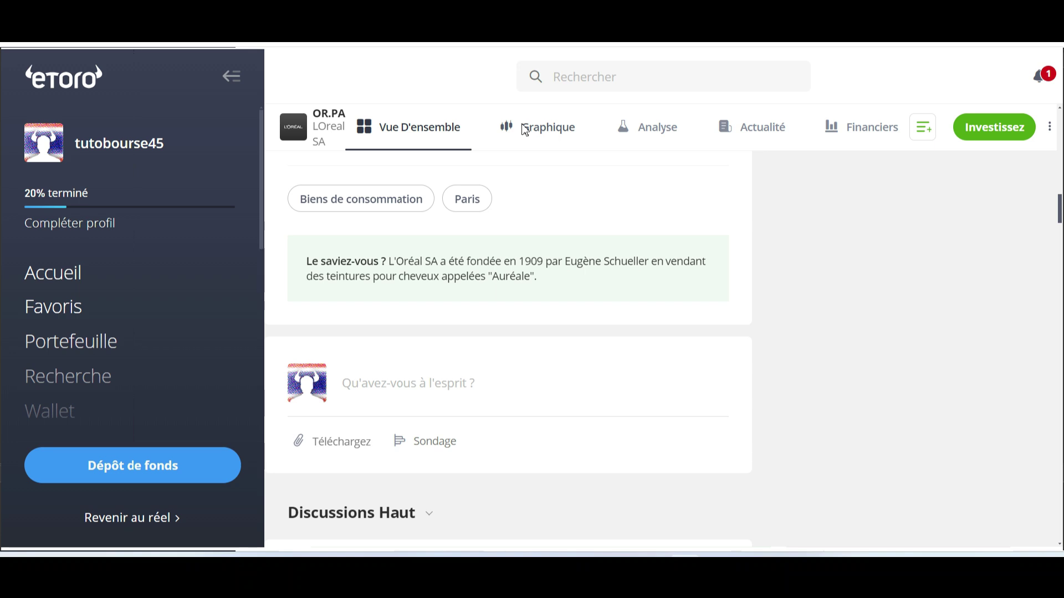
pyautogui.scroll(15, 525, 130)
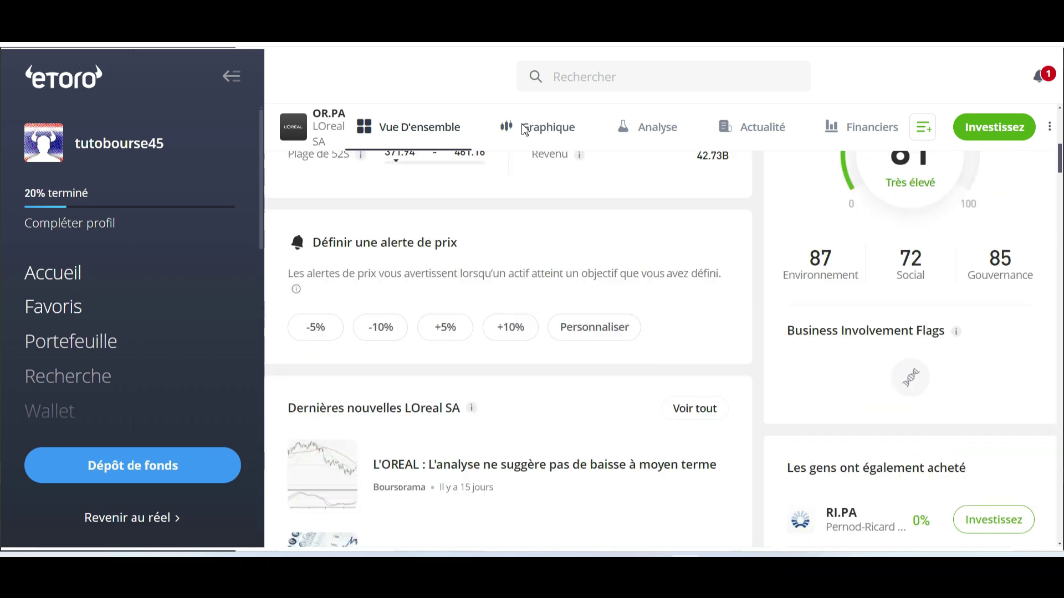
pyautogui.scroll(2, 525, 130)
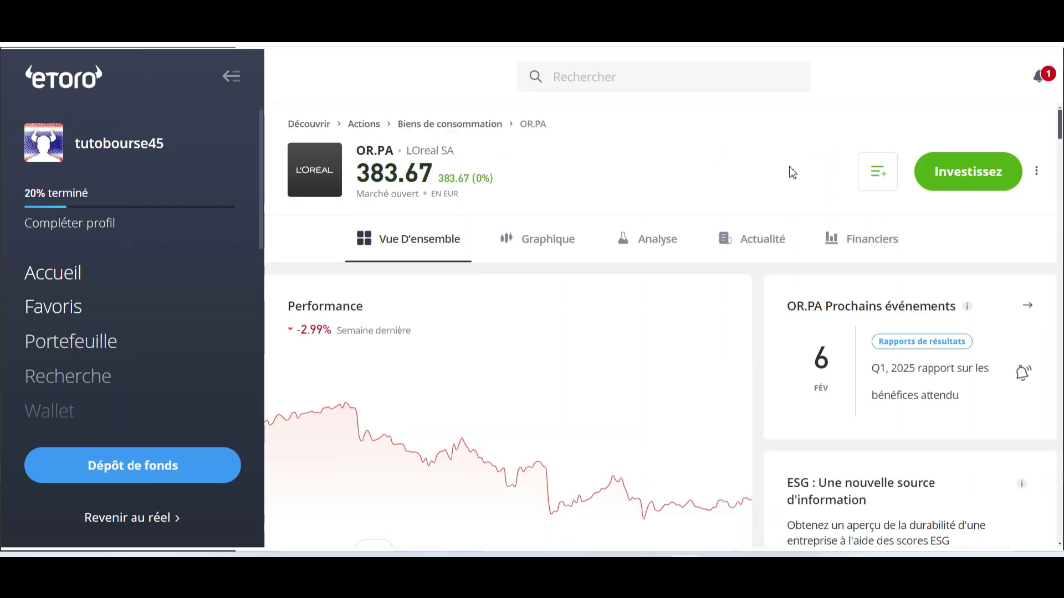
# Buy $10 of LOreal SA stock with a market order in the virtual portfolio
pyautogui.click(966, 172)
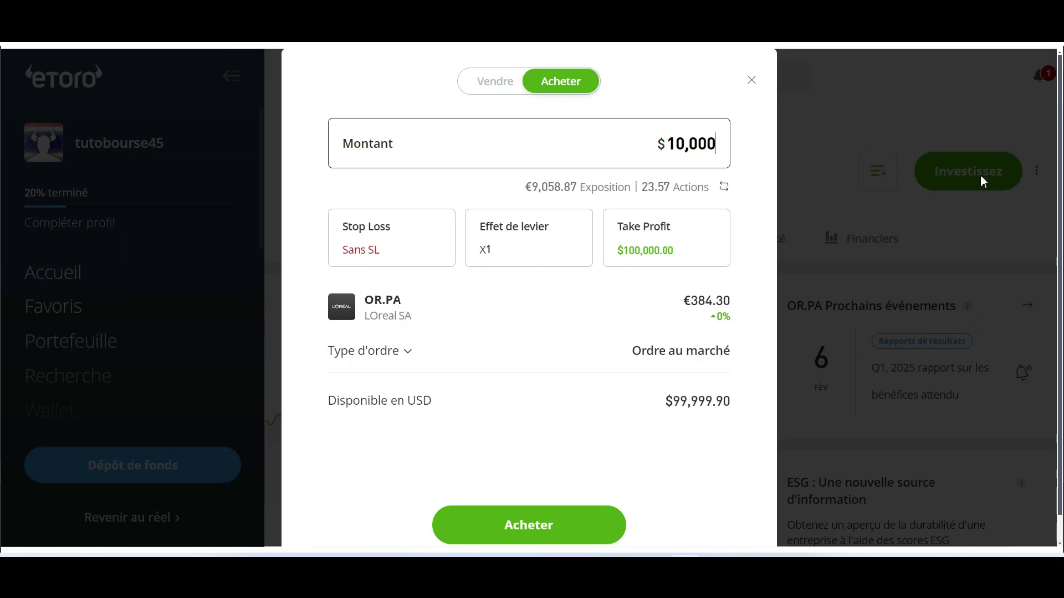
pyautogui.hotkey('ctrl', 'a')
pyautogui.press('BackSpace')
pyautogui.write('10')
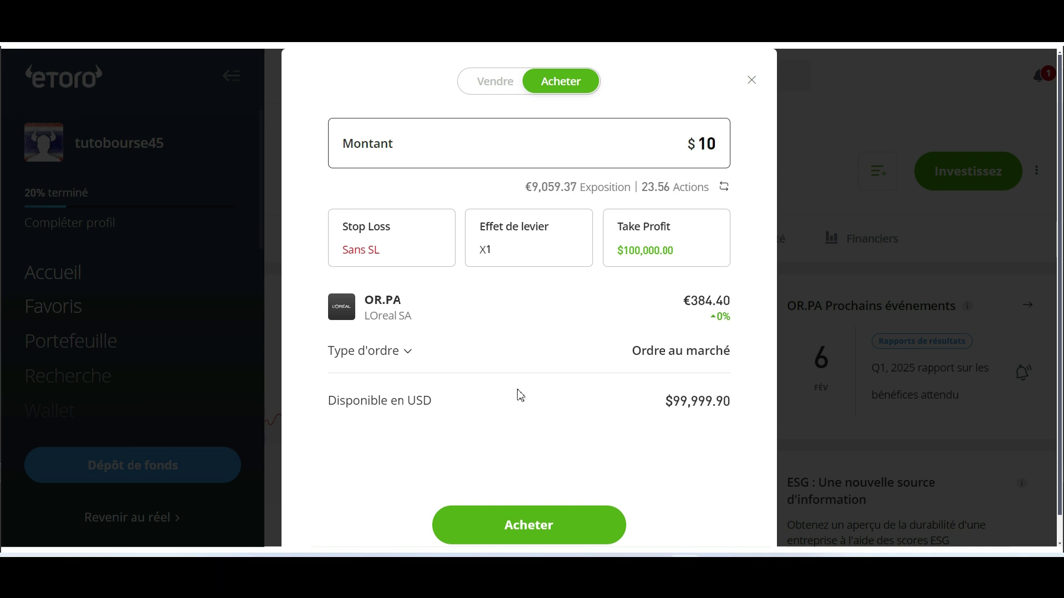
pyautogui.click(495, 524)
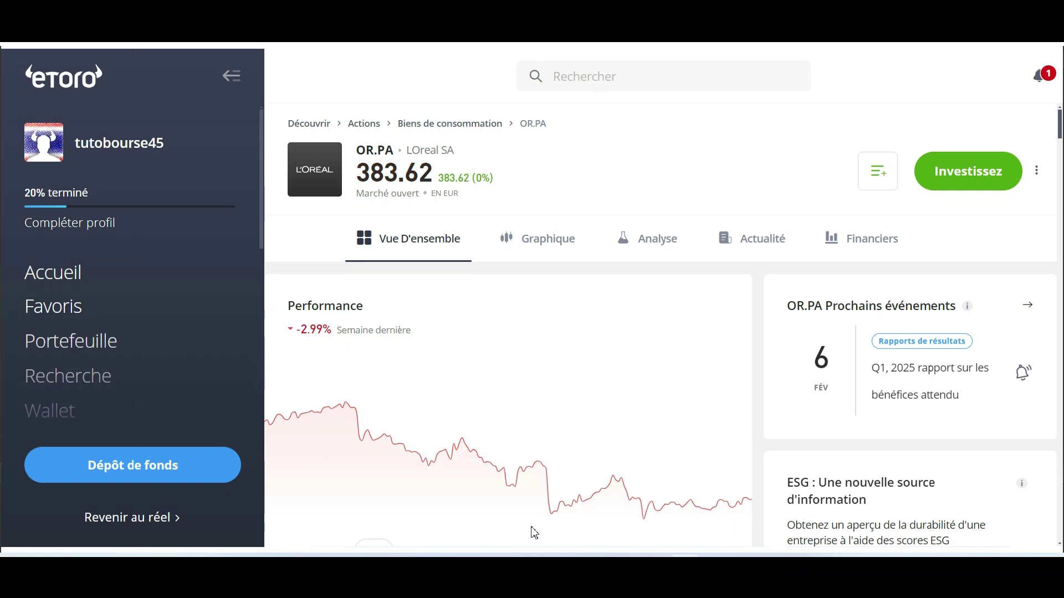
# Open the LOreal SA holding from the portfolio and close all of its positions
pyautogui.click(167, 343)
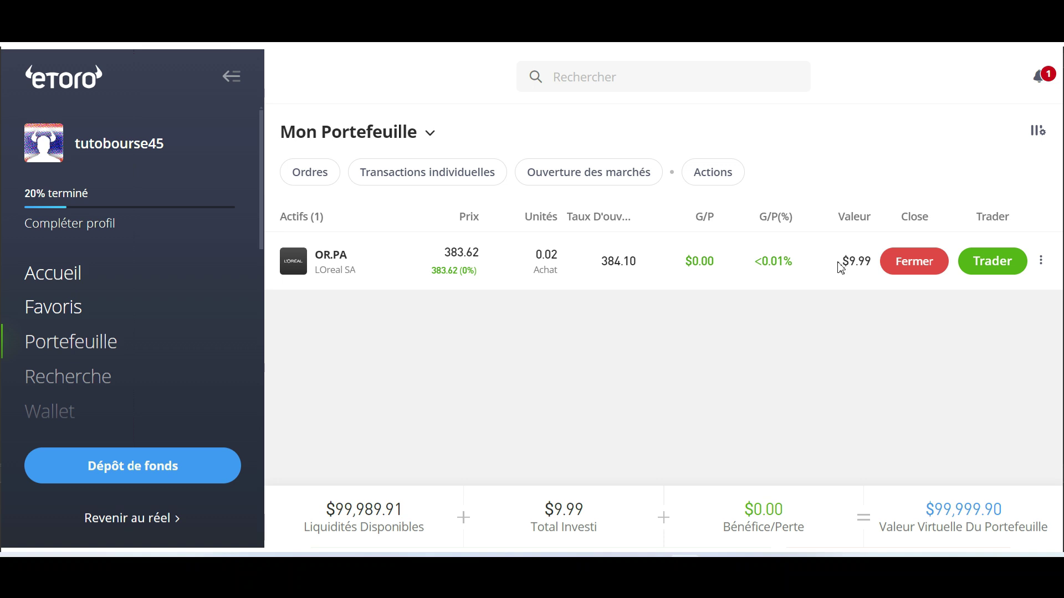
pyautogui.click(349, 260)
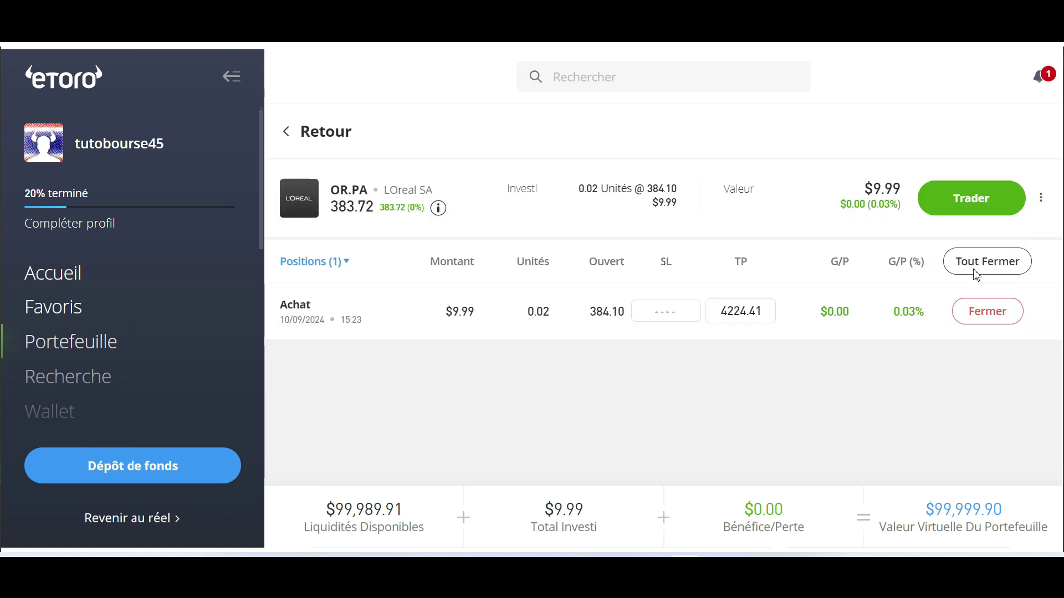
pyautogui.click(997, 270)
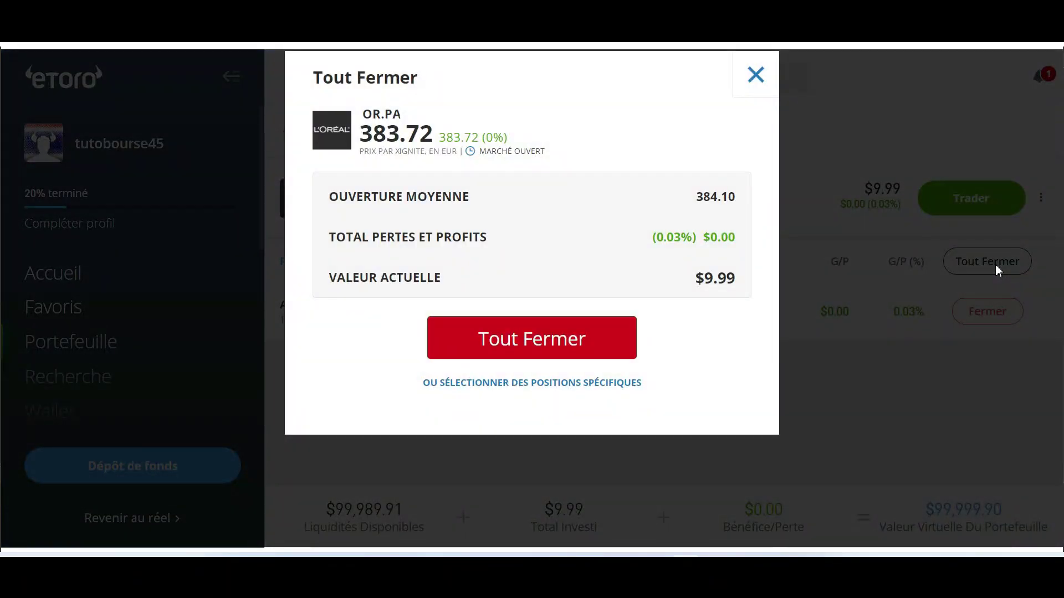
pyautogui.click(521, 343)
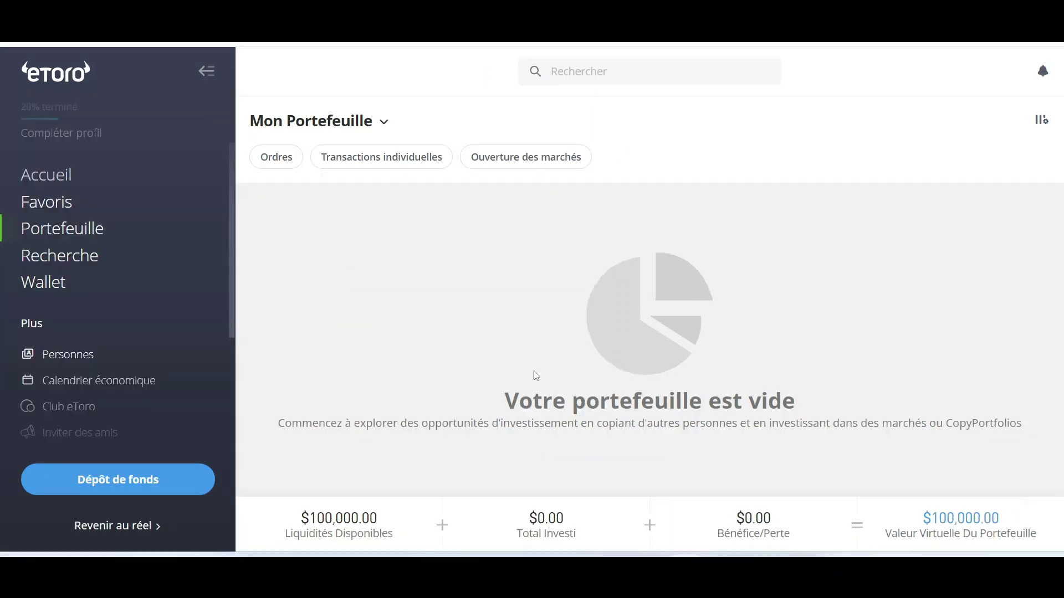
# Return to the market discovery page and look through the additional navigation entries, including the fund withdrawal option
pyautogui.click(160, 259)
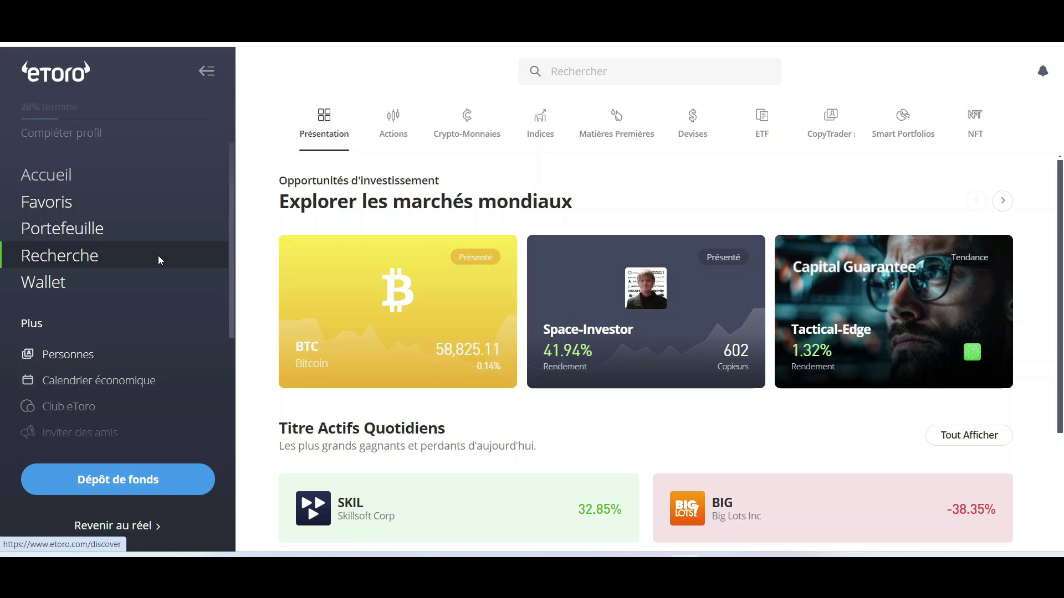
pyautogui.scroll(-2, 158, 255)
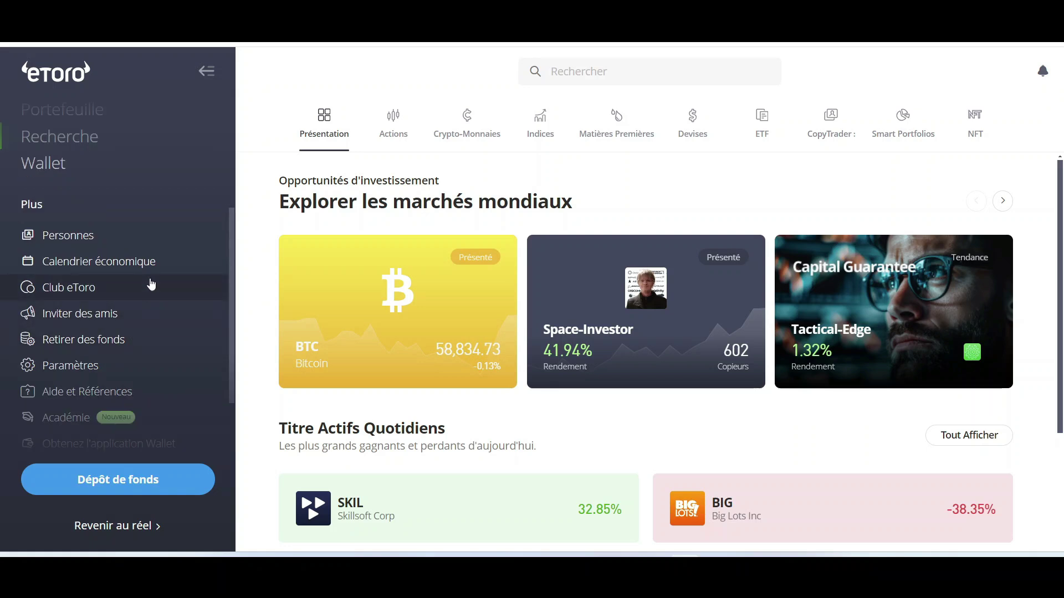
pyautogui.scroll(3, 113, 335)
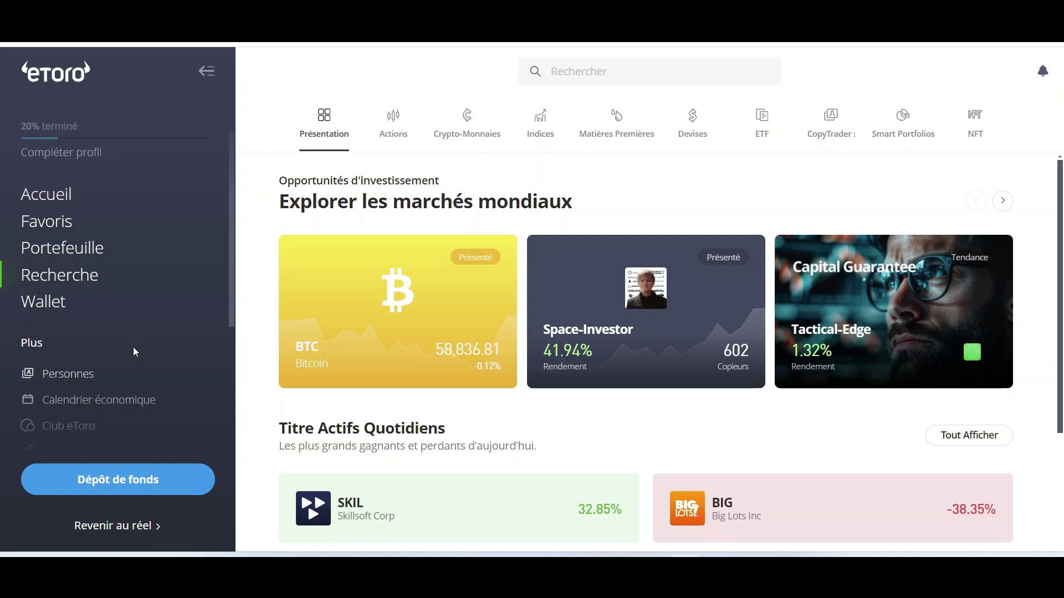
pyautogui.scroll(-3, 133, 347)
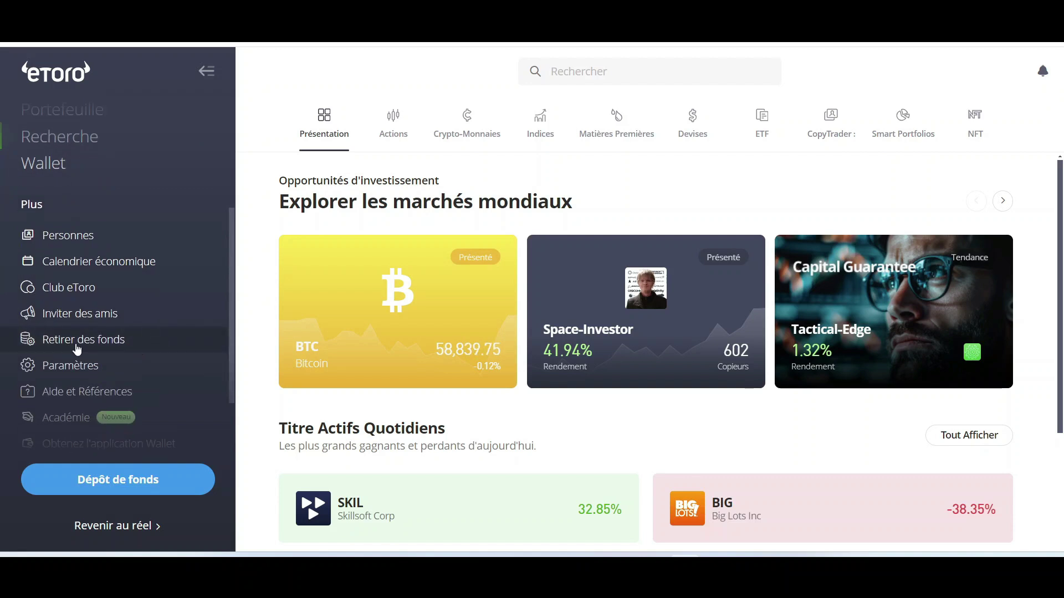